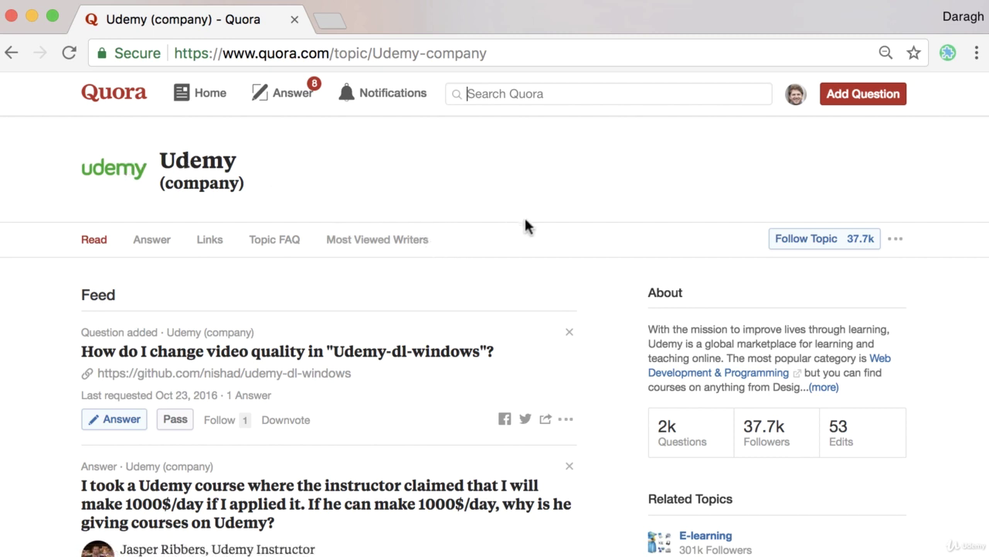
Search Quora for 'myawesomesite', bringing up a results page with no matches
{"action": "scroll", "coordinate": [525, 215], "scroll_direction": "down", "scroll_amount": 2}
{"action": "scroll", "coordinate": [525, 215], "scroll_direction": "up", "scroll_amount": 1}
{"action": "scroll", "coordinate": [525, 224], "scroll_direction": "up", "scroll_amount": 1}
{"action": "left_click", "coordinate": [495, 97]}
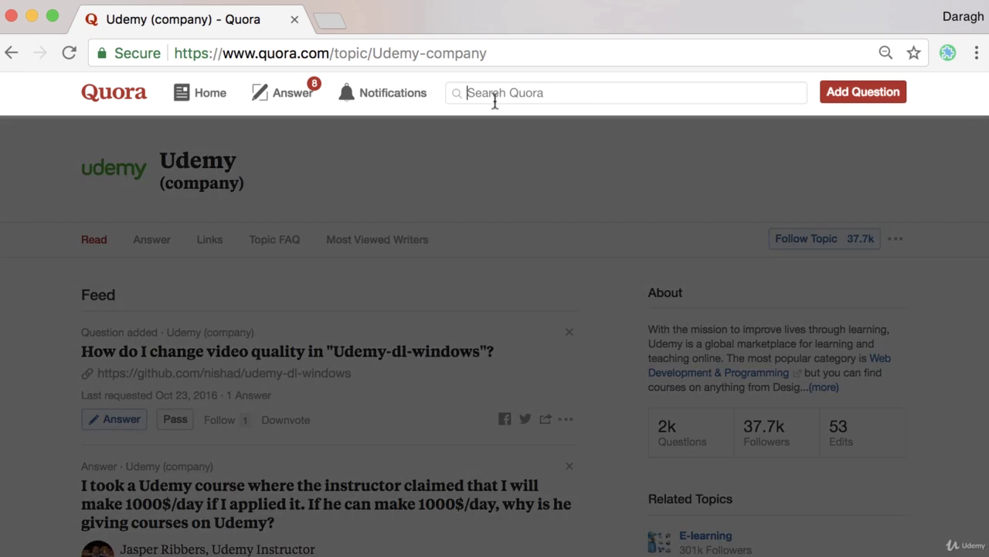
{"action": "type", "text": "m"}
{"action": "type", "text": "yawesomes"}
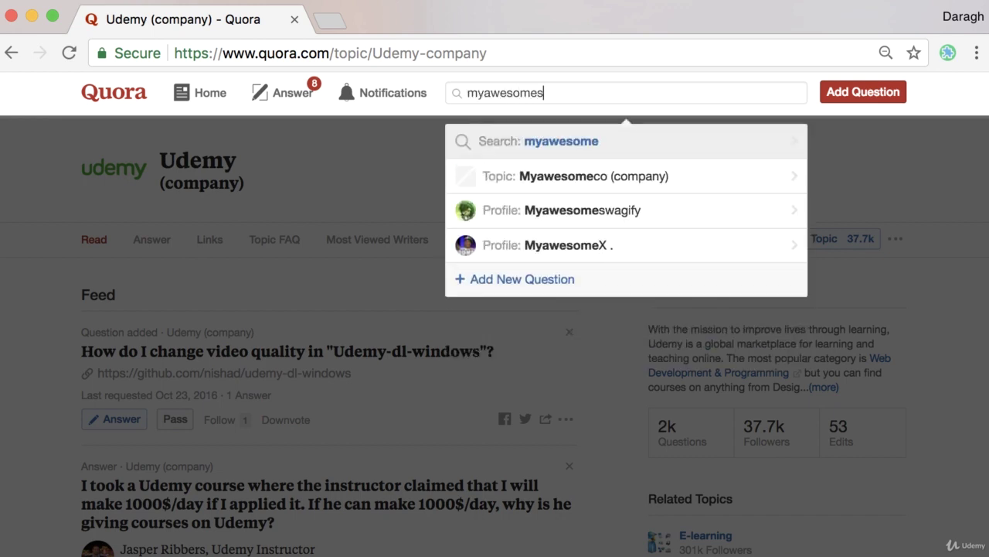
{"action": "type", "text": "ite"}
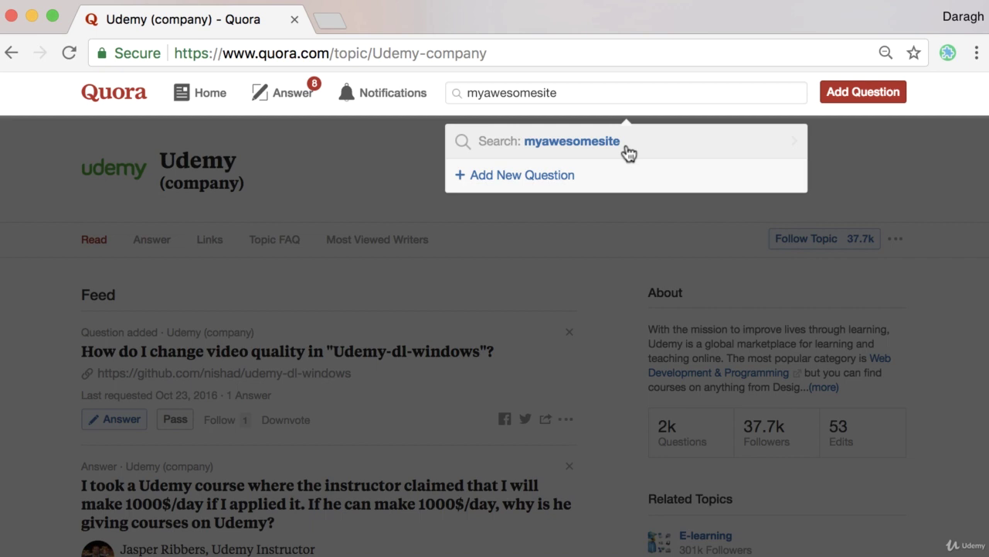
{"action": "left_click", "coordinate": [632, 148]}
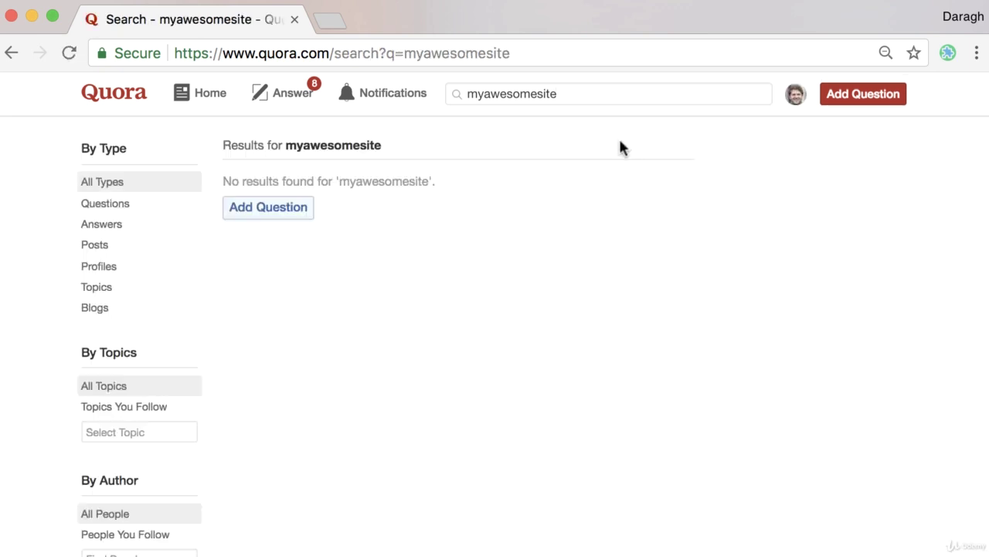
Turn the search term into the question 'Is myawesomesite good?' and post it
{"action": "left_click", "coordinate": [251, 211]}
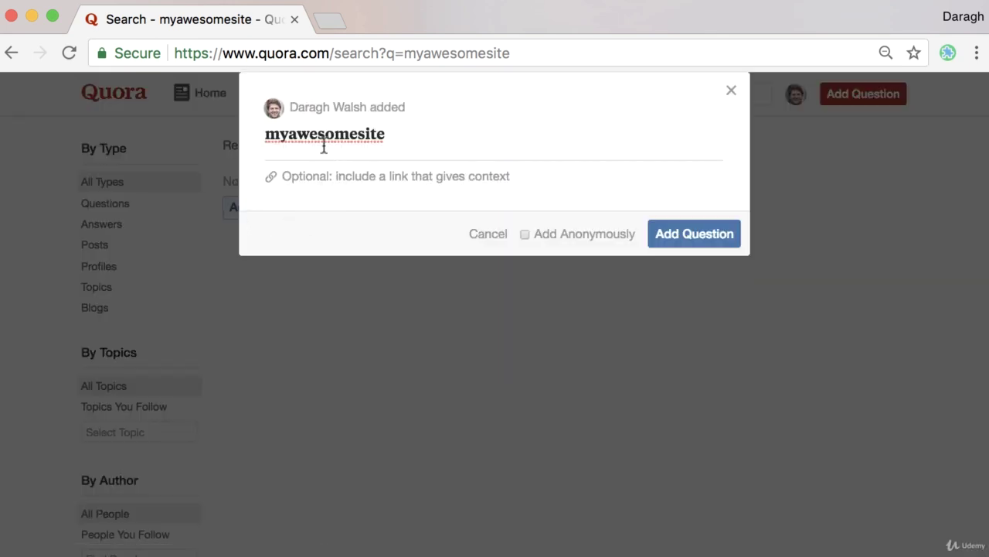
{"action": "left_click", "coordinate": [266, 136]}
{"action": "key", "text": "End"}
{"action": "type", "text": "?"}
{"action": "key", "text": "Home"}
{"action": "type", "text": "Is"}
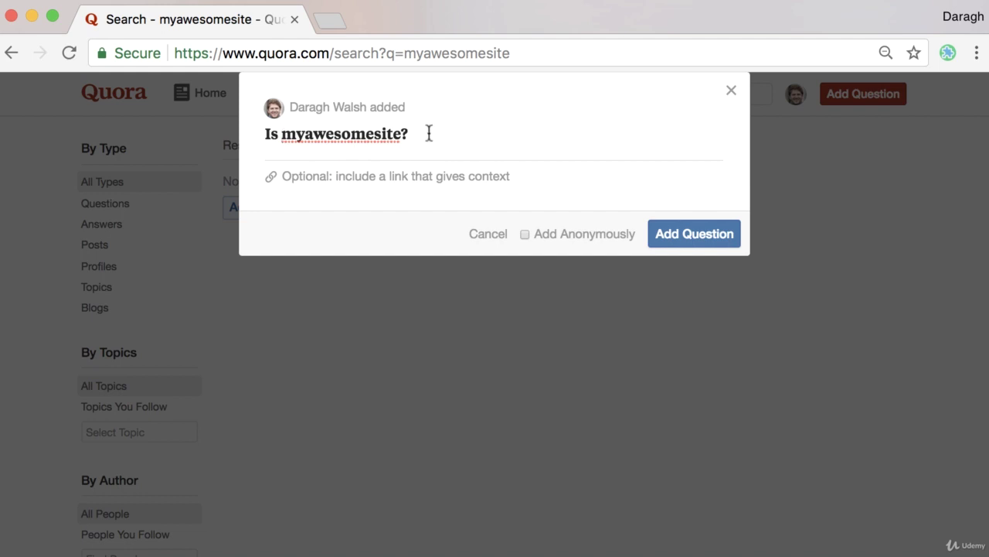
{"action": "left_click", "coordinate": [405, 135]}
{"action": "type", "text": "g"}
{"action": "key", "text": "BackSpace"}
{"action": "type", "text": "good"}
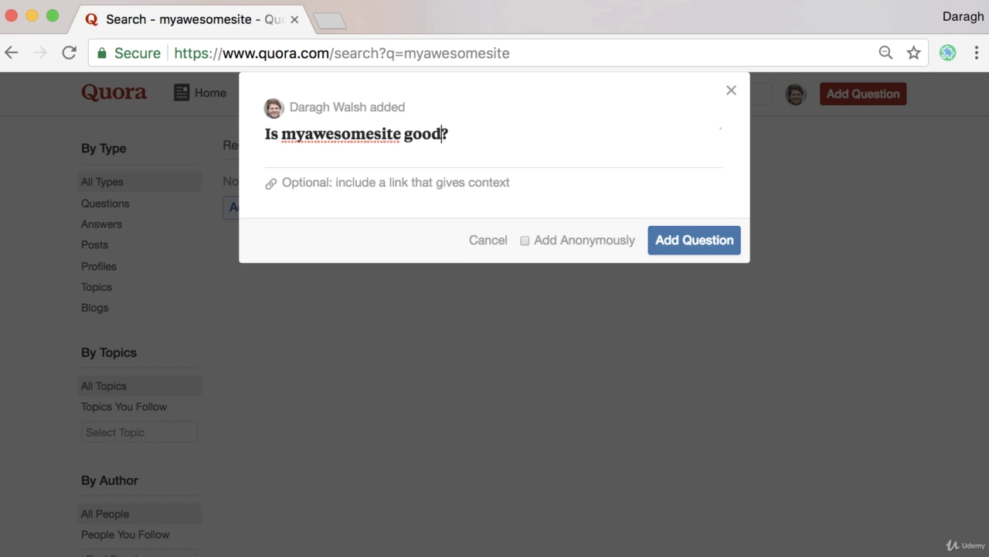
{"action": "left_click", "coordinate": [699, 244]}
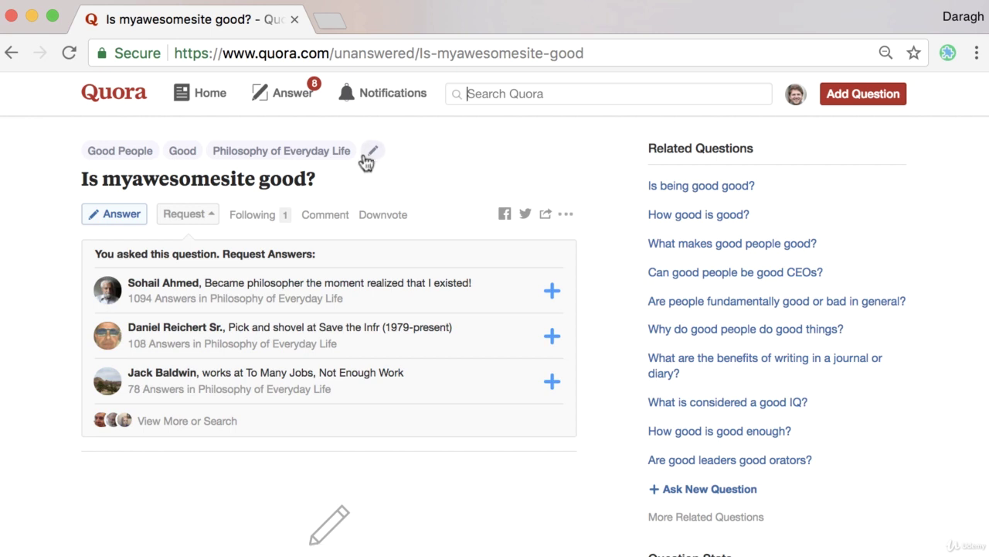
Remove the suggested topics Good People, Good and Philosophy of Everyday Life from the question
{"action": "left_click", "coordinate": [373, 151]}
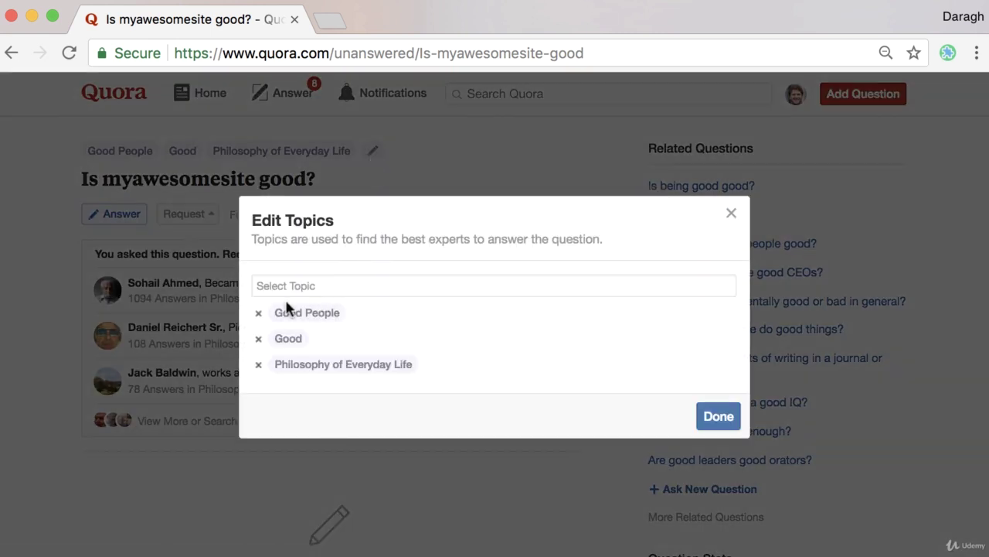
{"action": "left_click", "coordinate": [259, 313]}
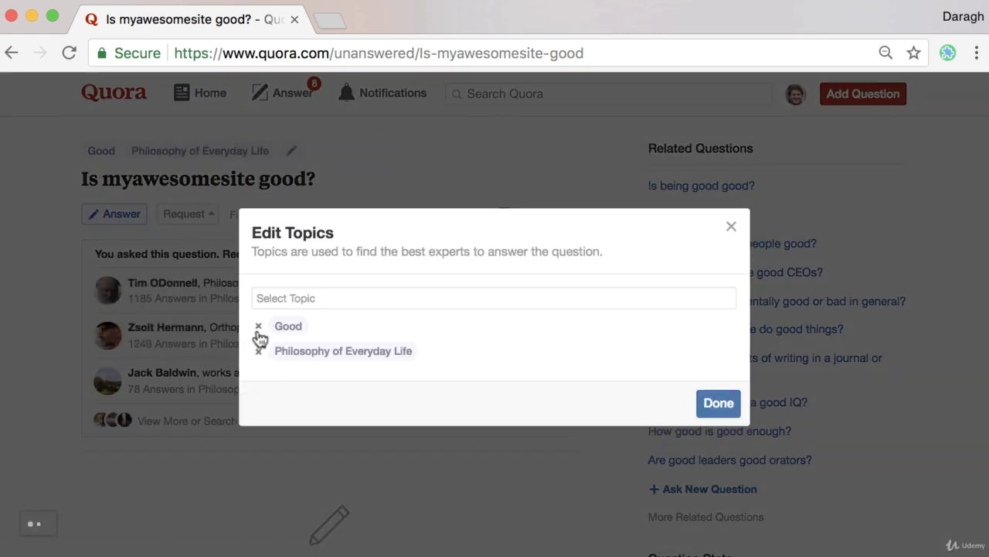
{"action": "left_click", "coordinate": [258, 327]}
{"action": "left_click", "coordinate": [258, 338]}
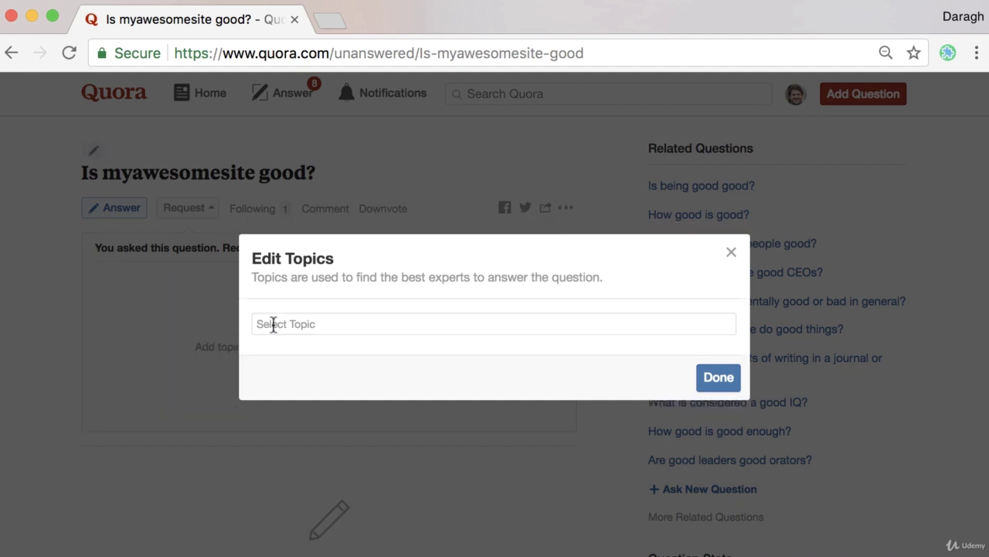
Create the new topic 'myawesomesite', tag the question with it, and finish editing topics
{"action": "type", "text": "mysi"}
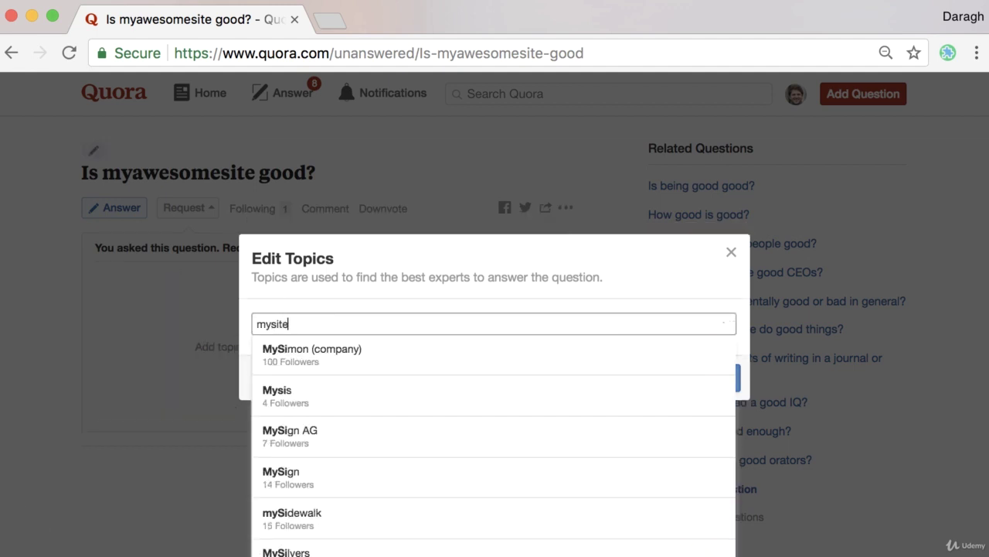
{"action": "type", "text": "te"}
{"action": "key", "text": "BackSpace"}
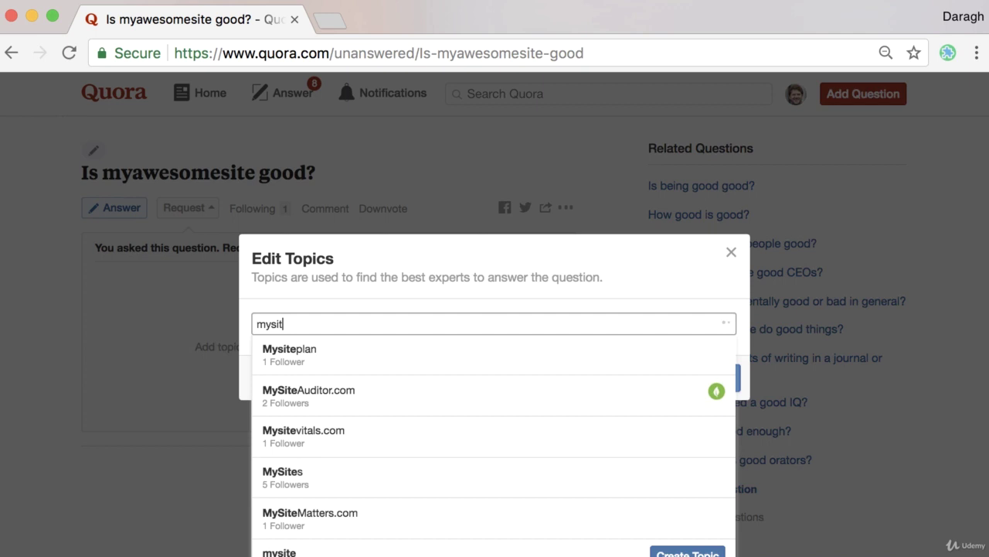
{"action": "key", "text": "BackSpace"}
{"action": "key", "text": "BackSpace"}
{"action": "key", "text": "BackSpace"}
{"action": "type", "text": "aw"}
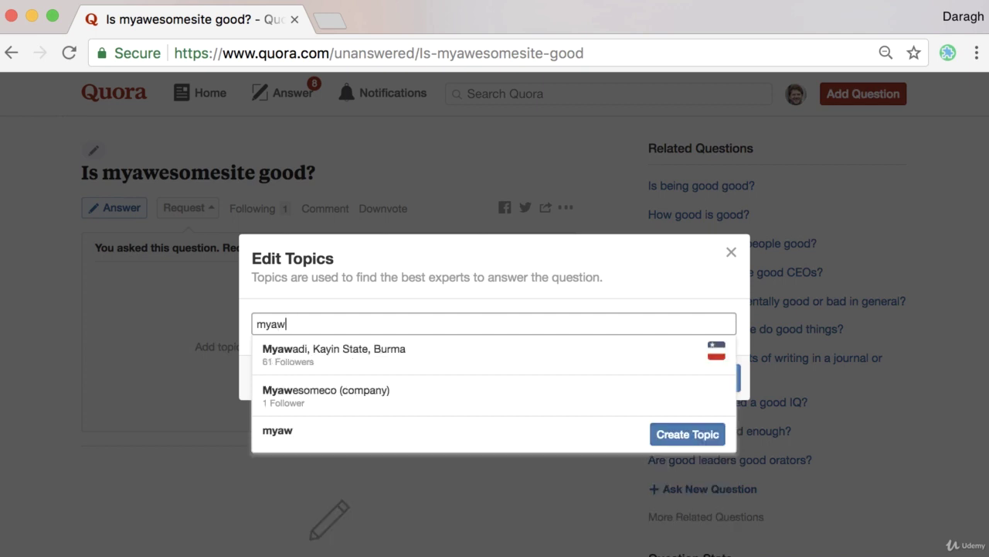
{"action": "type", "text": "esomes"}
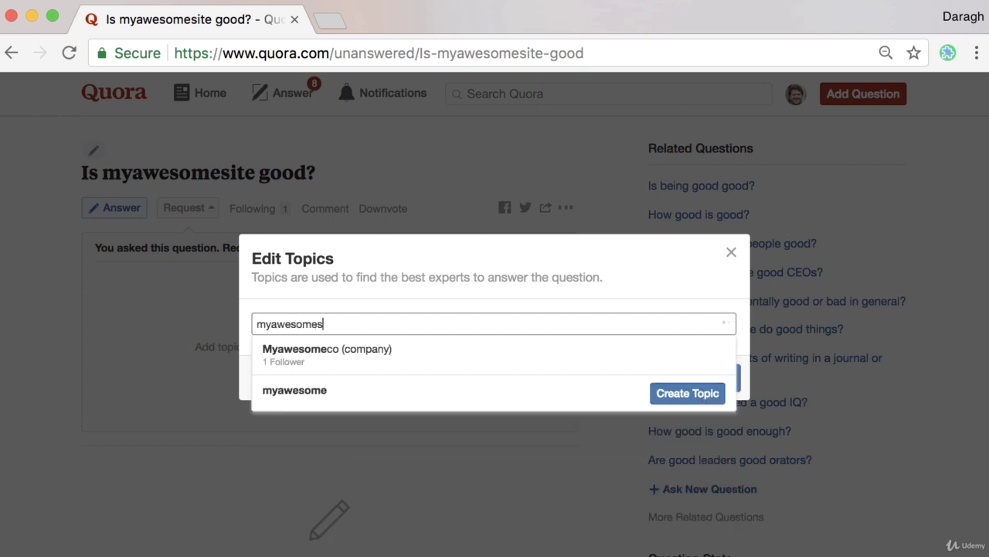
{"action": "type", "text": "ite"}
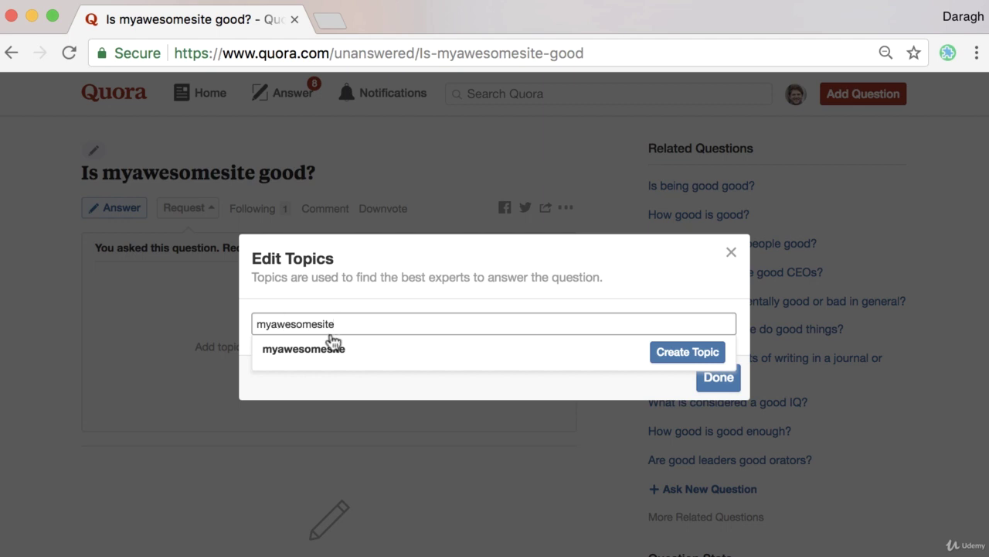
{"action": "left_click", "coordinate": [684, 357]}
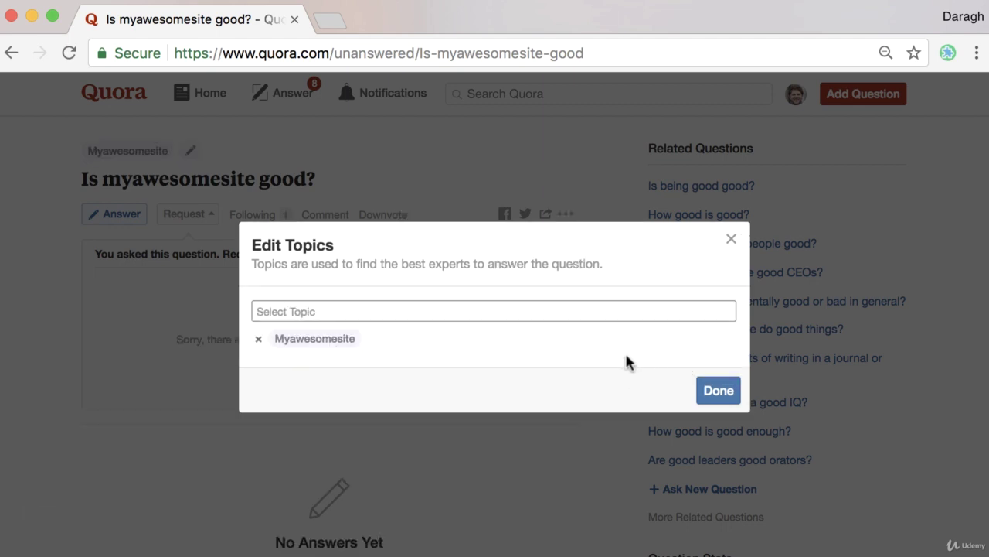
{"action": "left_click", "coordinate": [718, 390]}
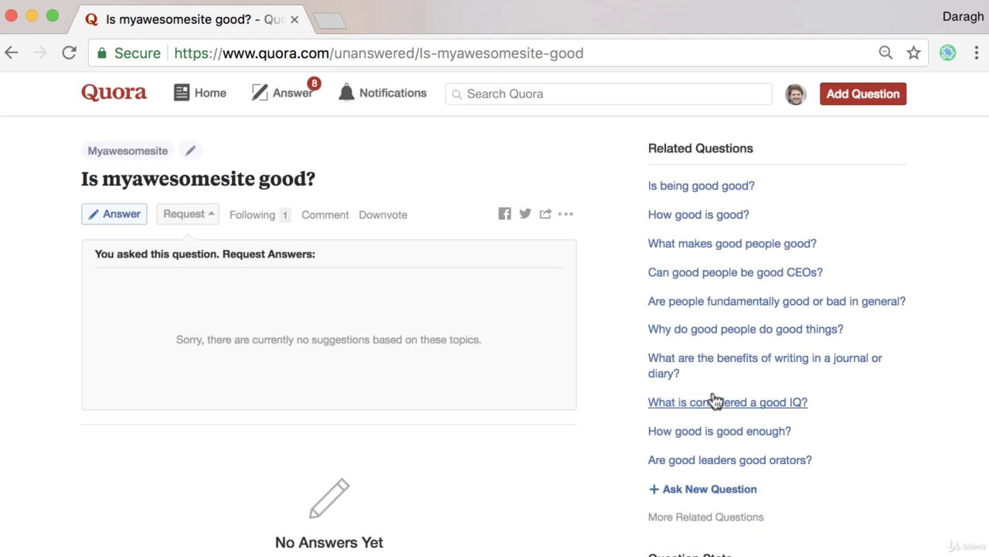
Open the Myawesomesite topic page from the topic chip above the question title
{"action": "left_click", "coordinate": [132, 151]}
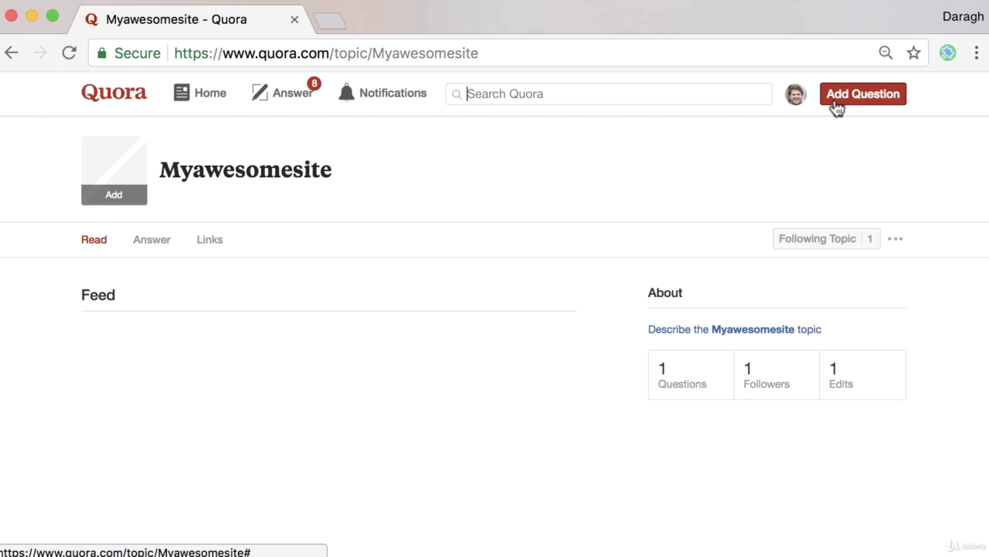
{"action": "left_click", "coordinate": [652, 94]}
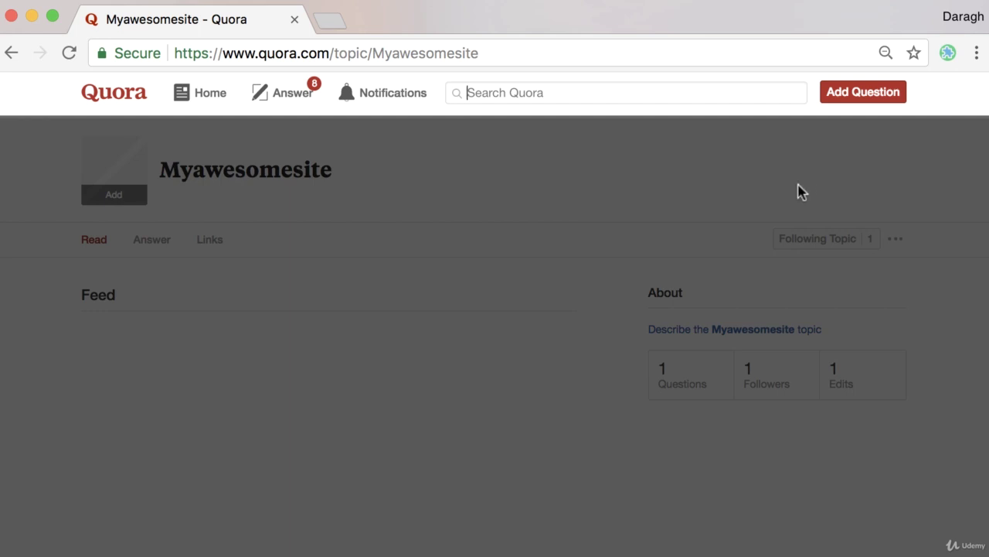
{"action": "left_click", "coordinate": [497, 309]}
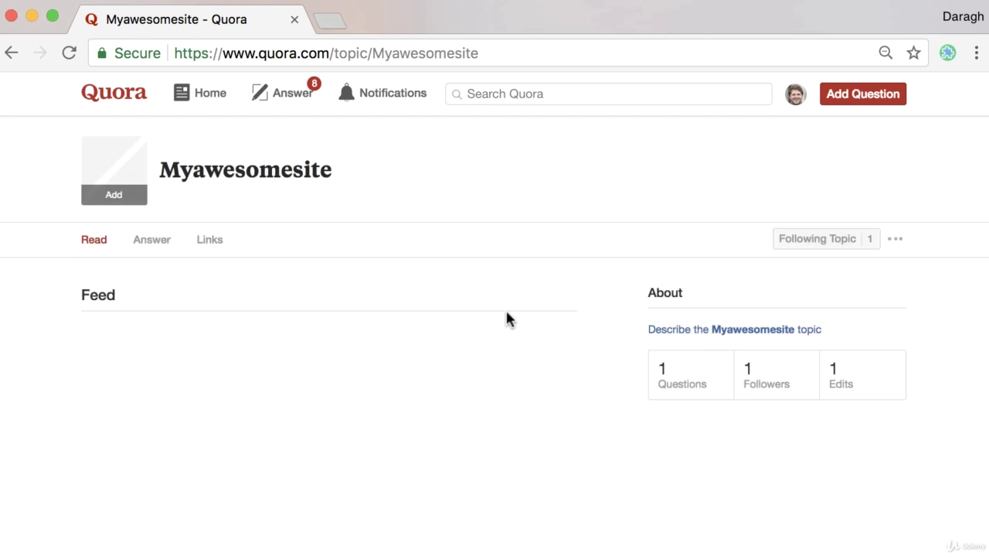